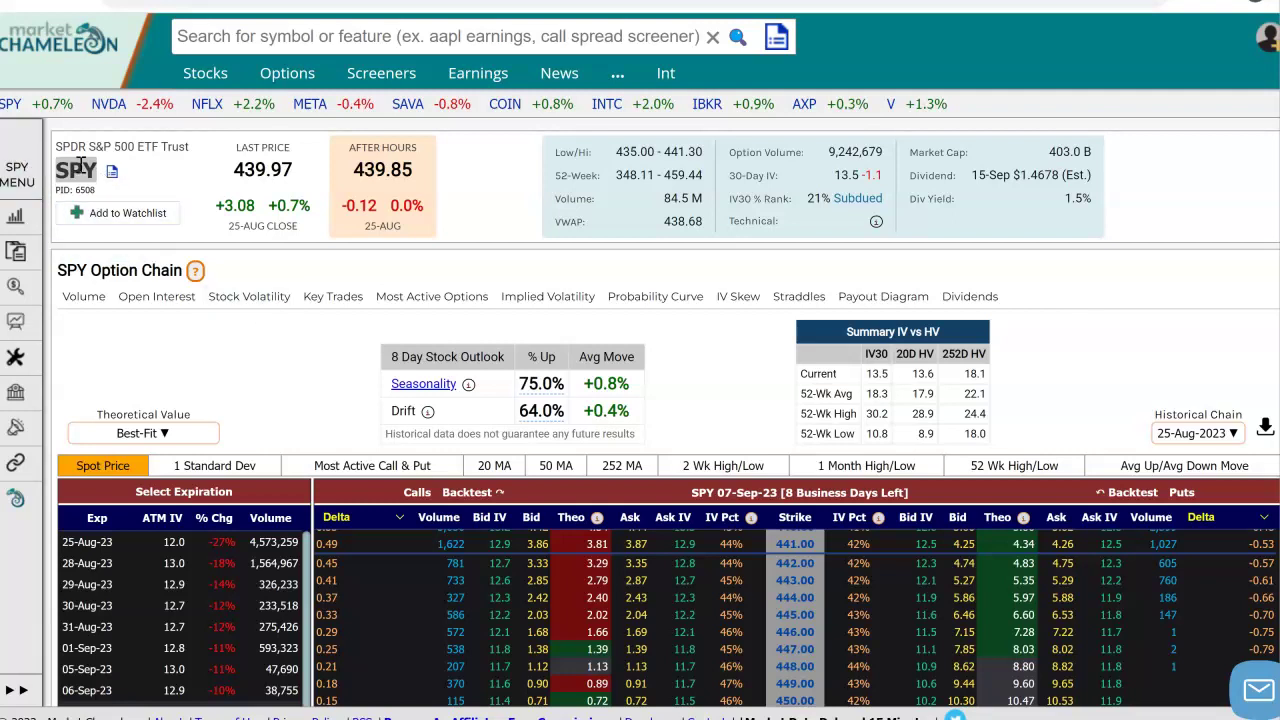
Review the SPY 07-Sep-23 option chain, noting the expiration date and 8 business days left
{"action": "scroll", "coordinate": [690, 252], "scroll_direction": "down", "scroll_amount": 2}
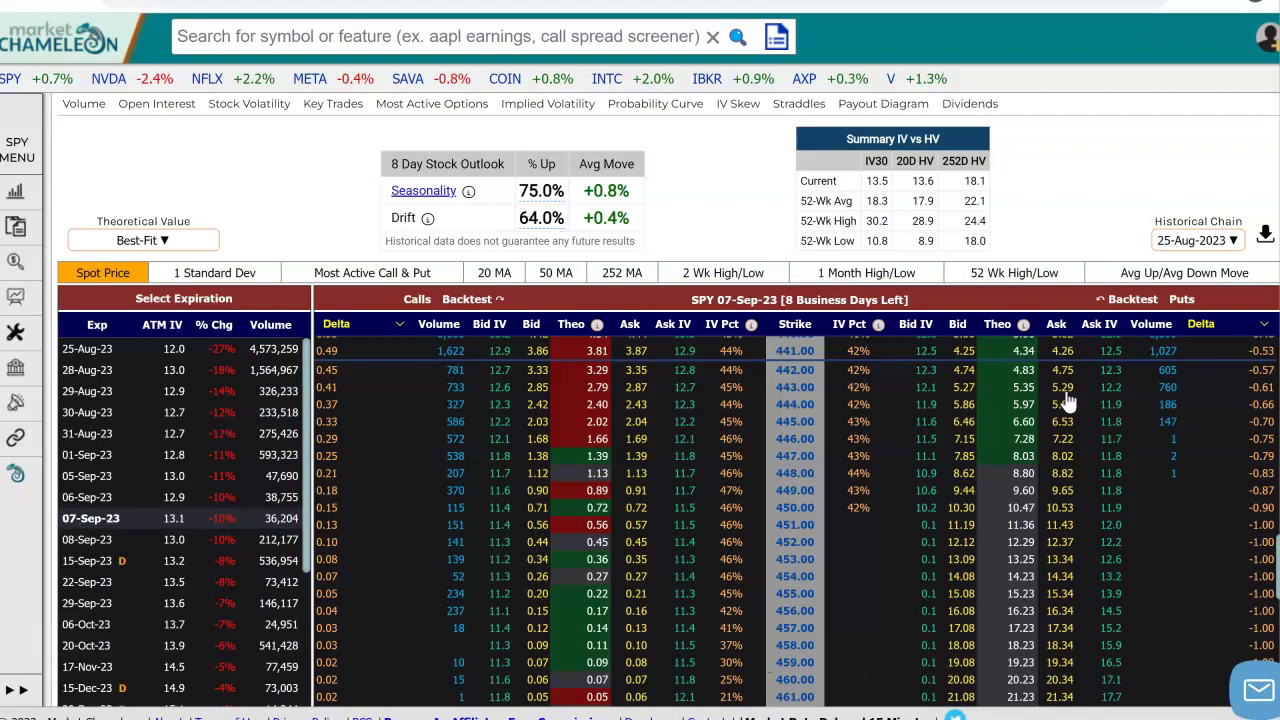
{"action": "left_click_drag", "start_coordinate": [716, 300], "coordinate": [785, 305]}
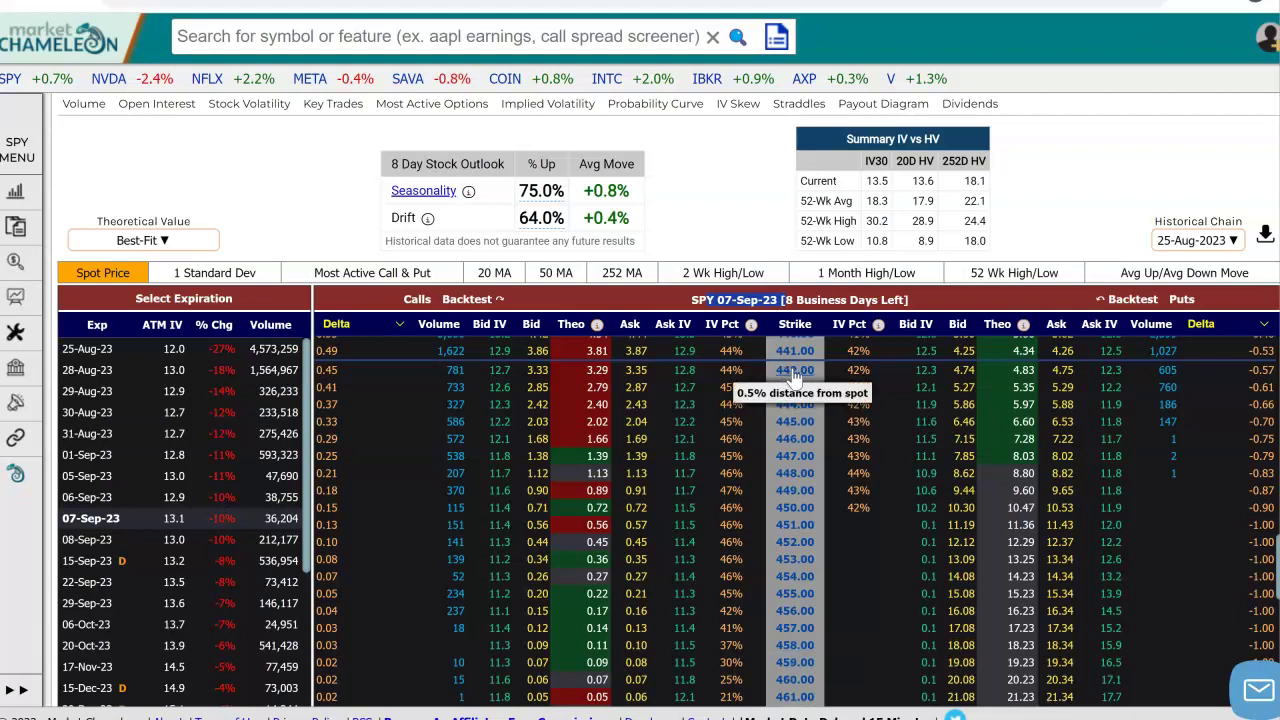
{"action": "scroll", "coordinate": [355, 177], "scroll_direction": "up", "scroll_amount": 2}
{"action": "left_click_drag", "start_coordinate": [306, 176], "coordinate": [226, 176]}
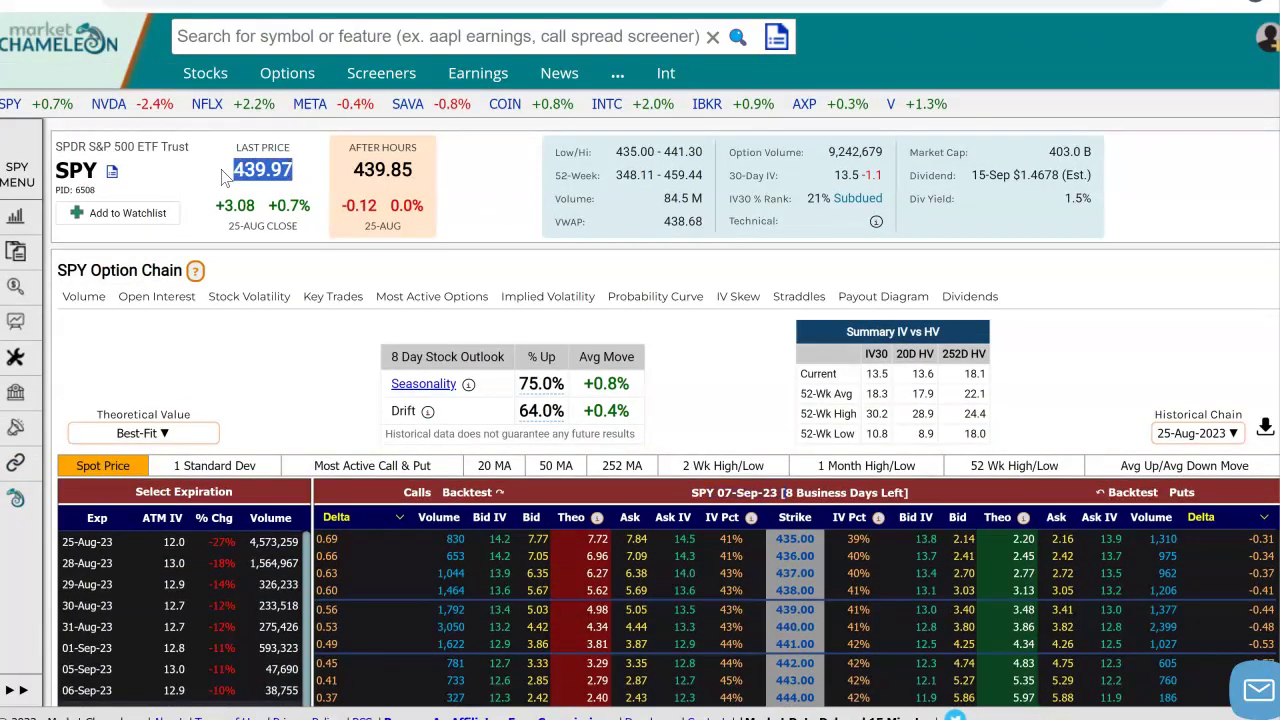
{"action": "scroll", "coordinate": [788, 403], "scroll_direction": "down", "scroll_amount": 1}
{"action": "scroll", "coordinate": [788, 403], "scroll_direction": "down", "scroll_amount": 1}
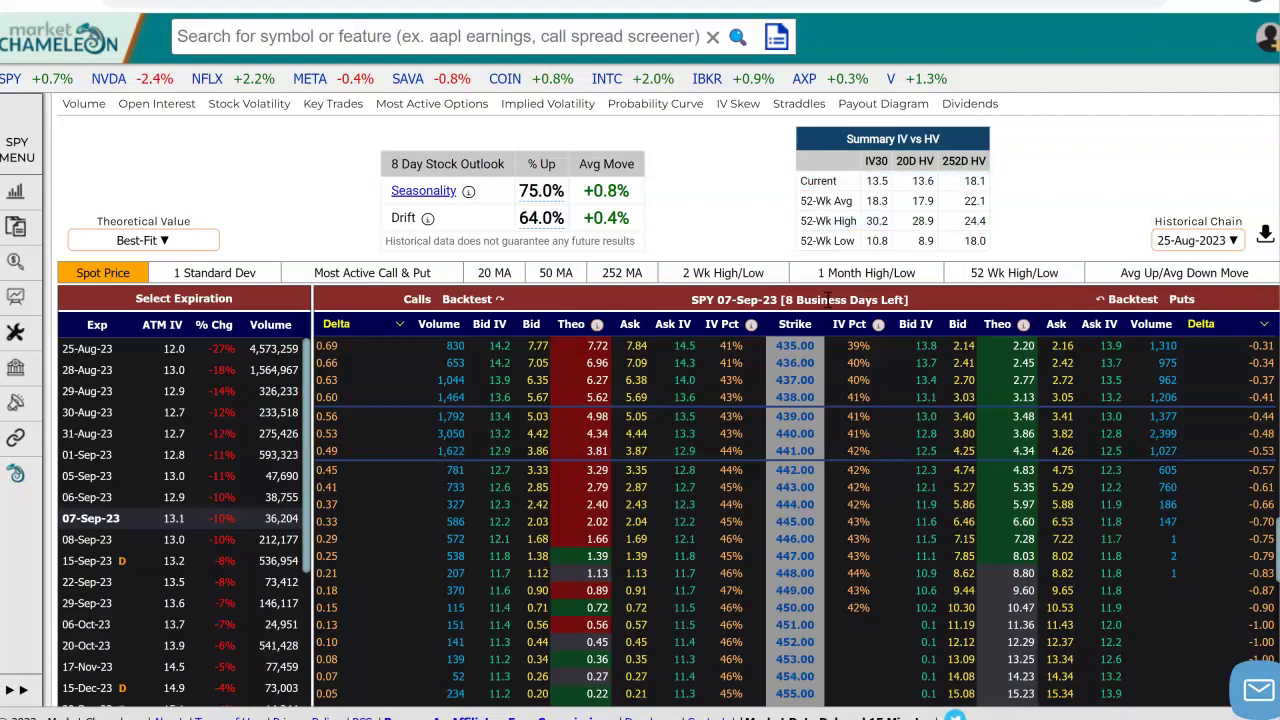
{"action": "left_click_drag", "start_coordinate": [817, 298], "coordinate": [780, 299]}
{"action": "scroll", "coordinate": [700, 230], "scroll_direction": "down", "scroll_amount": 1}
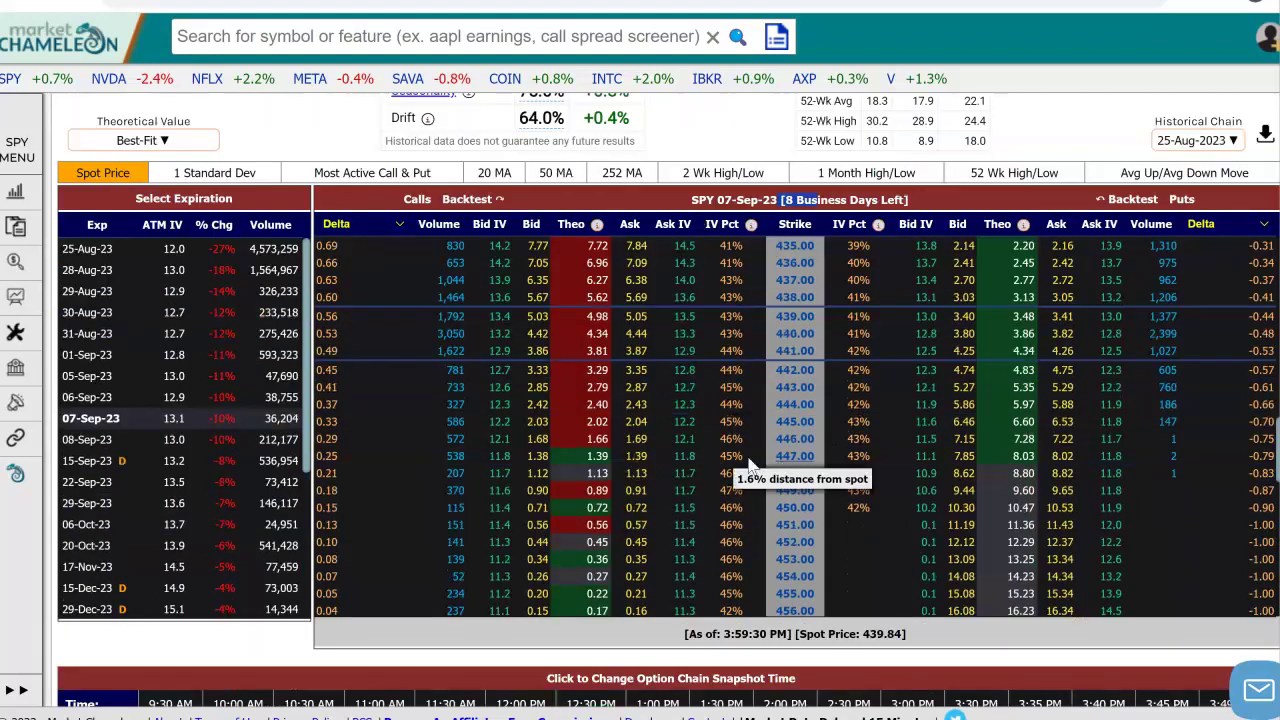
Load a bought 447 call at the 1.39 ask and calculate its payout diagram
{"action": "left_click", "coordinate": [640, 458]}
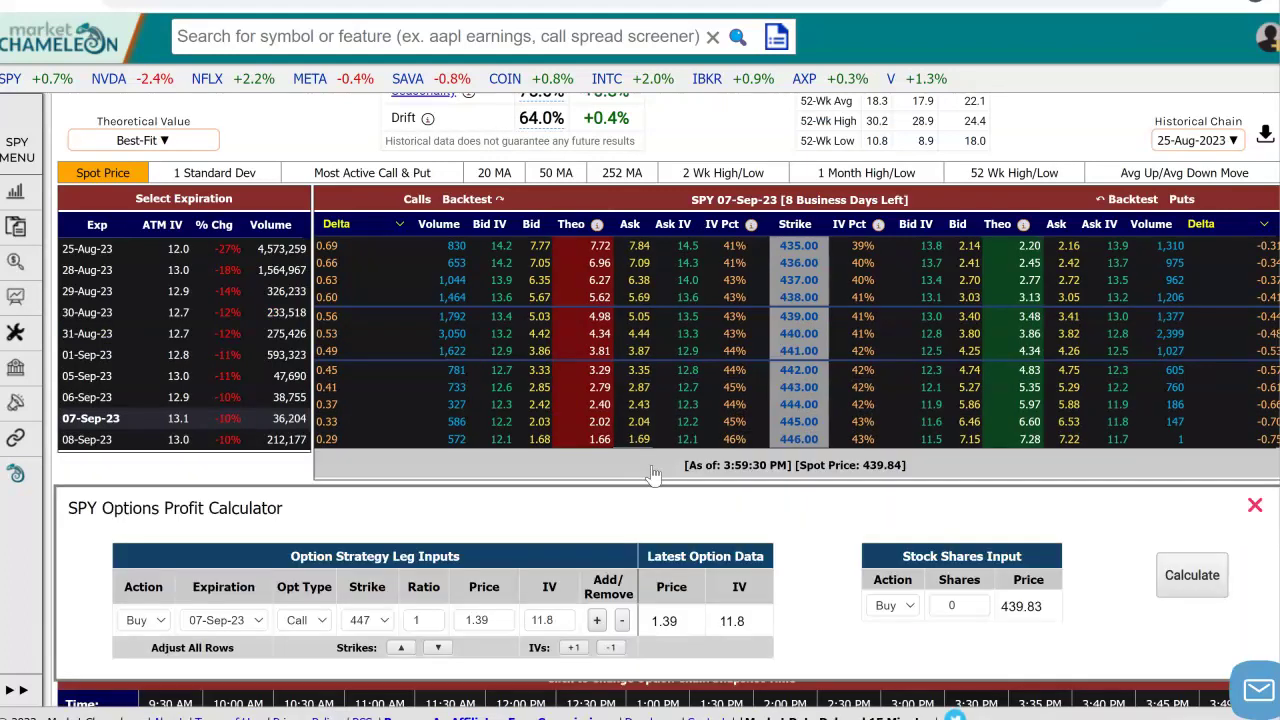
{"action": "scroll", "coordinate": [786, 535], "scroll_direction": "down", "scroll_amount": 1}
{"action": "scroll", "coordinate": [786, 535], "scroll_direction": "down", "scroll_amount": 3}
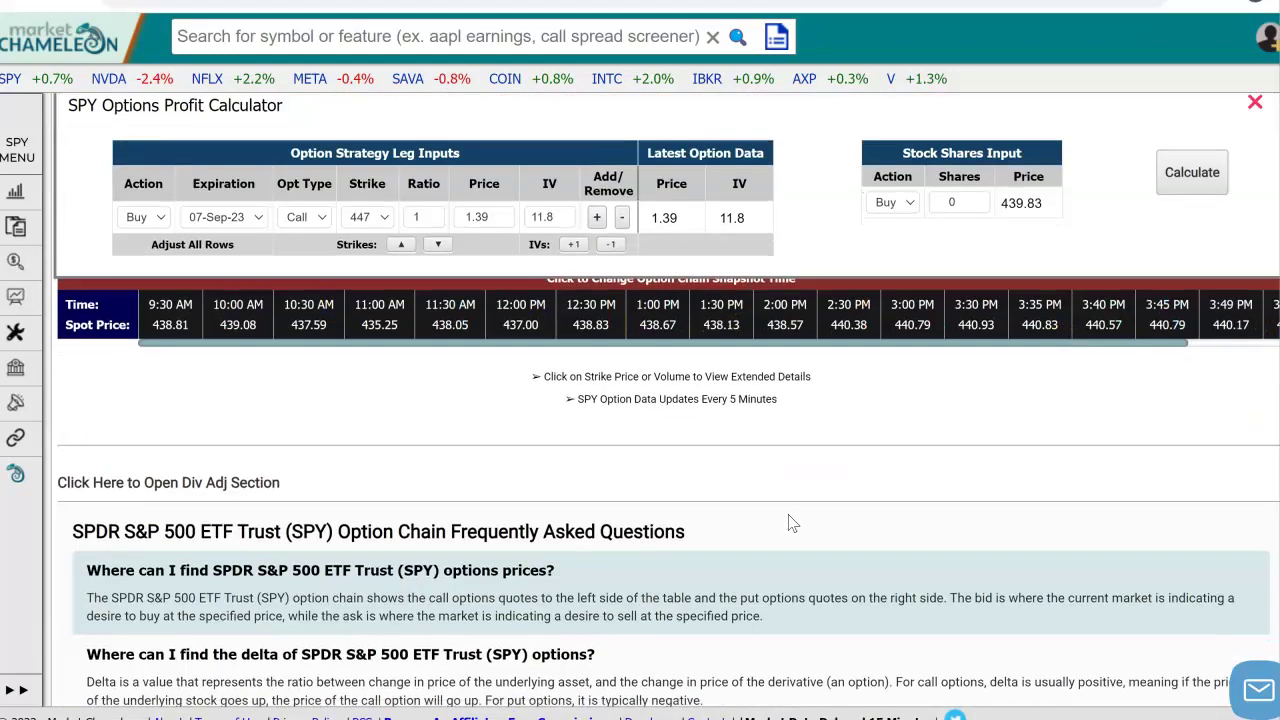
{"action": "scroll", "coordinate": [786, 535], "scroll_direction": "up", "scroll_amount": 2}
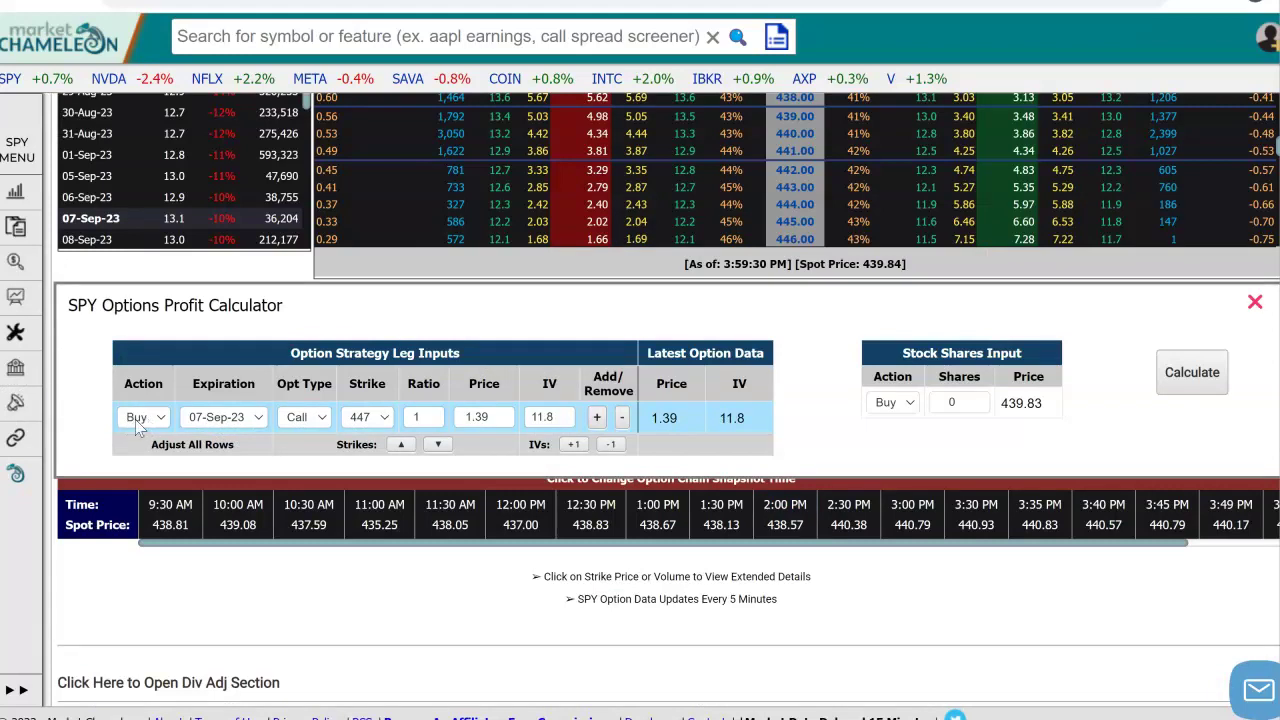
{"action": "left_click", "coordinate": [1192, 380]}
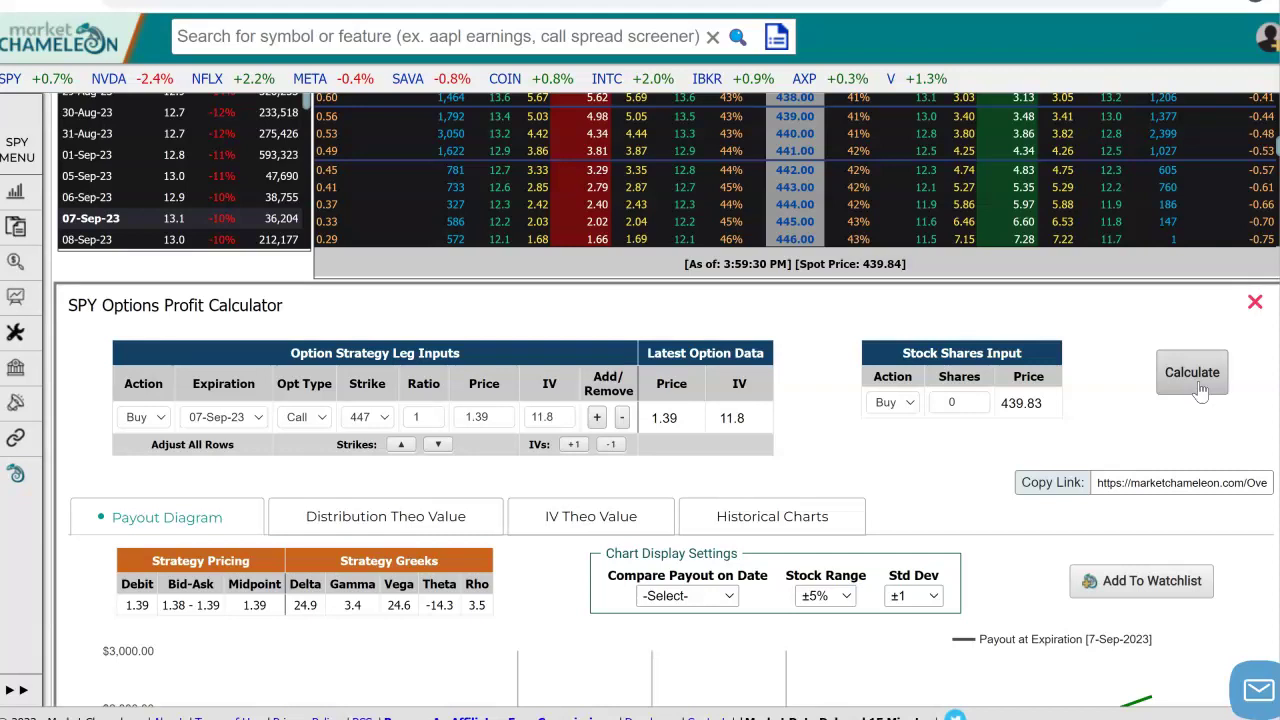
{"action": "scroll", "coordinate": [825, 414], "scroll_direction": "down", "scroll_amount": 2}
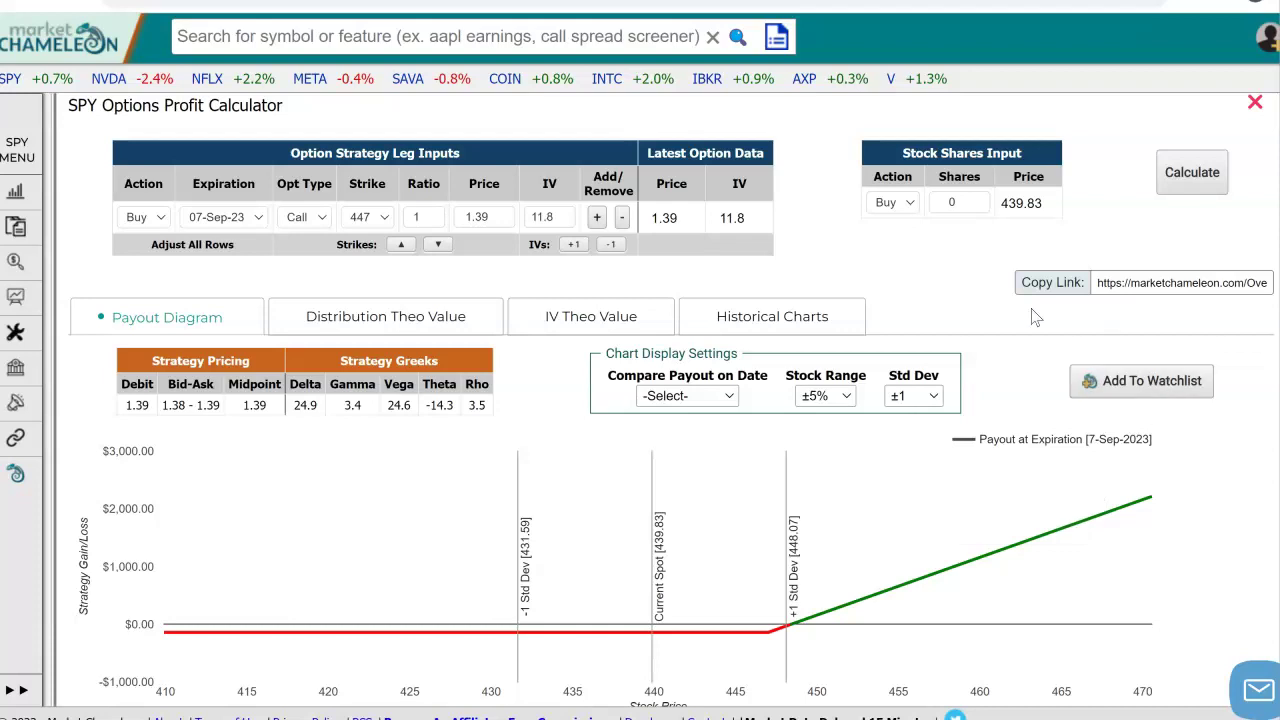
Show the Distribution Theo Value with 4 years of history, comparing 1.01 against the 1.39 ask
{"action": "left_click", "coordinate": [395, 320]}
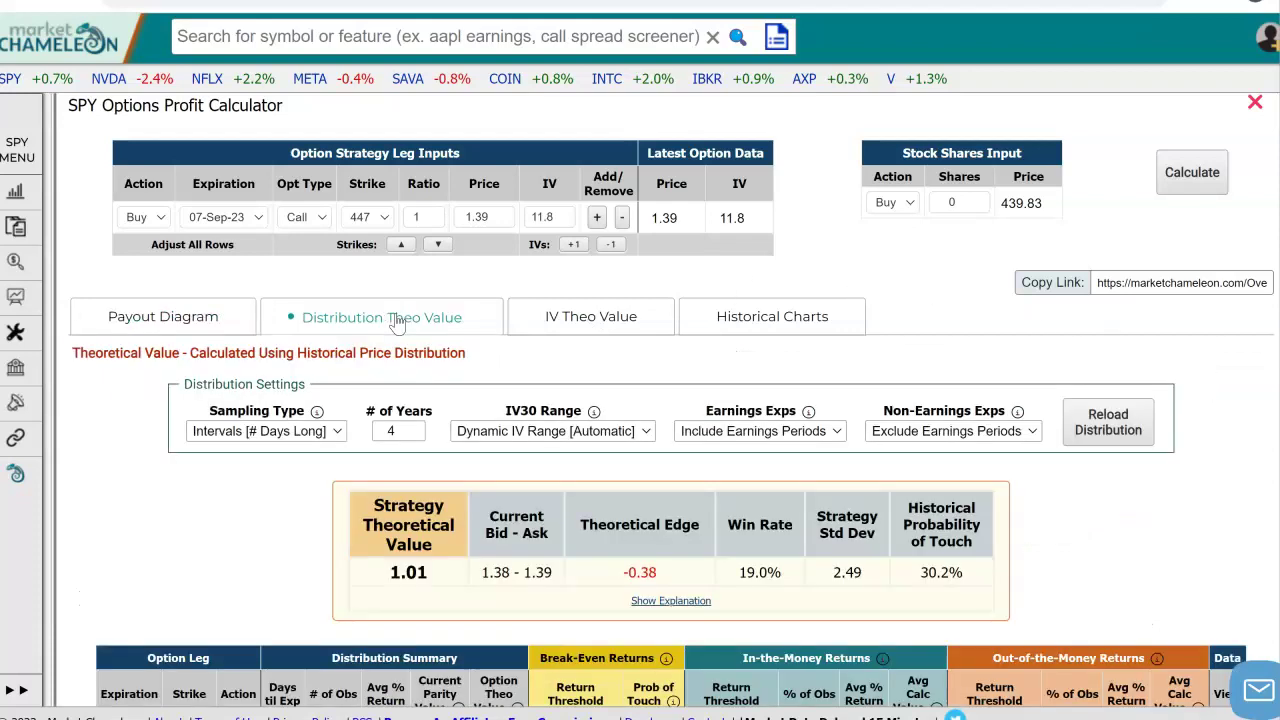
{"action": "scroll", "coordinate": [1063, 534], "scroll_direction": "down", "scroll_amount": 1}
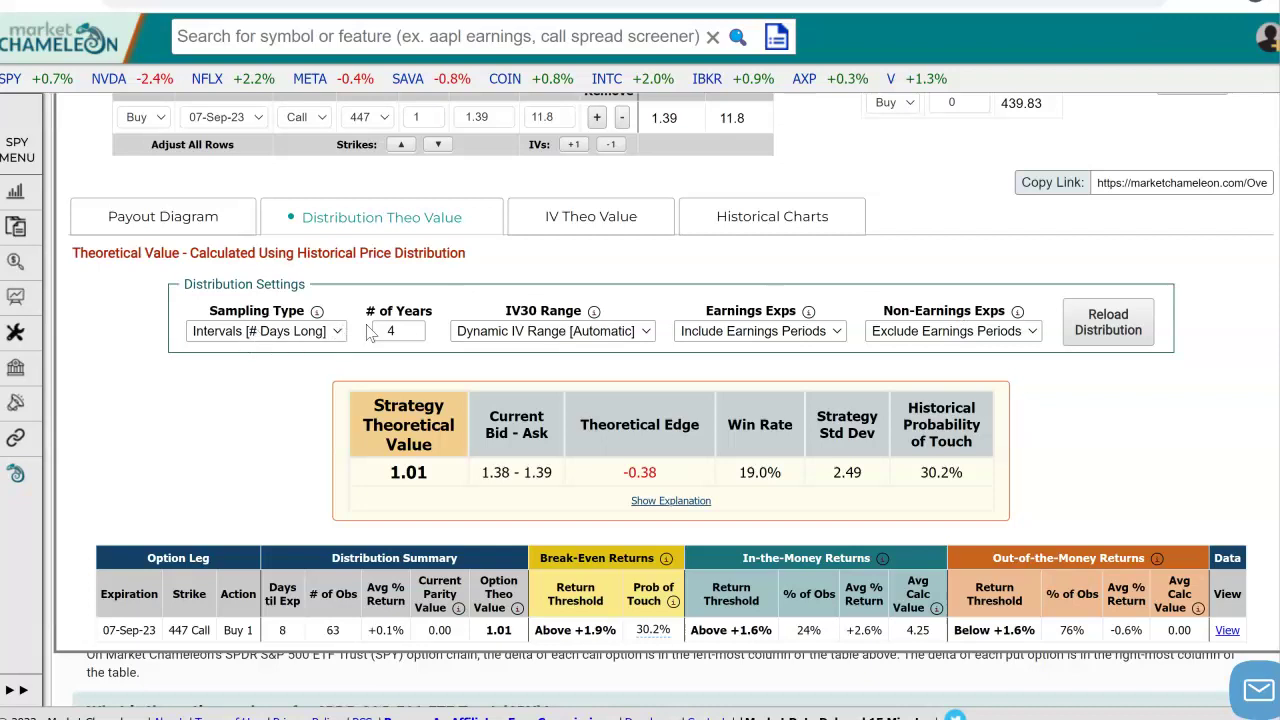
{"action": "left_click", "coordinate": [403, 330]}
{"action": "left_click_drag", "start_coordinate": [403, 330], "coordinate": [388, 330]}
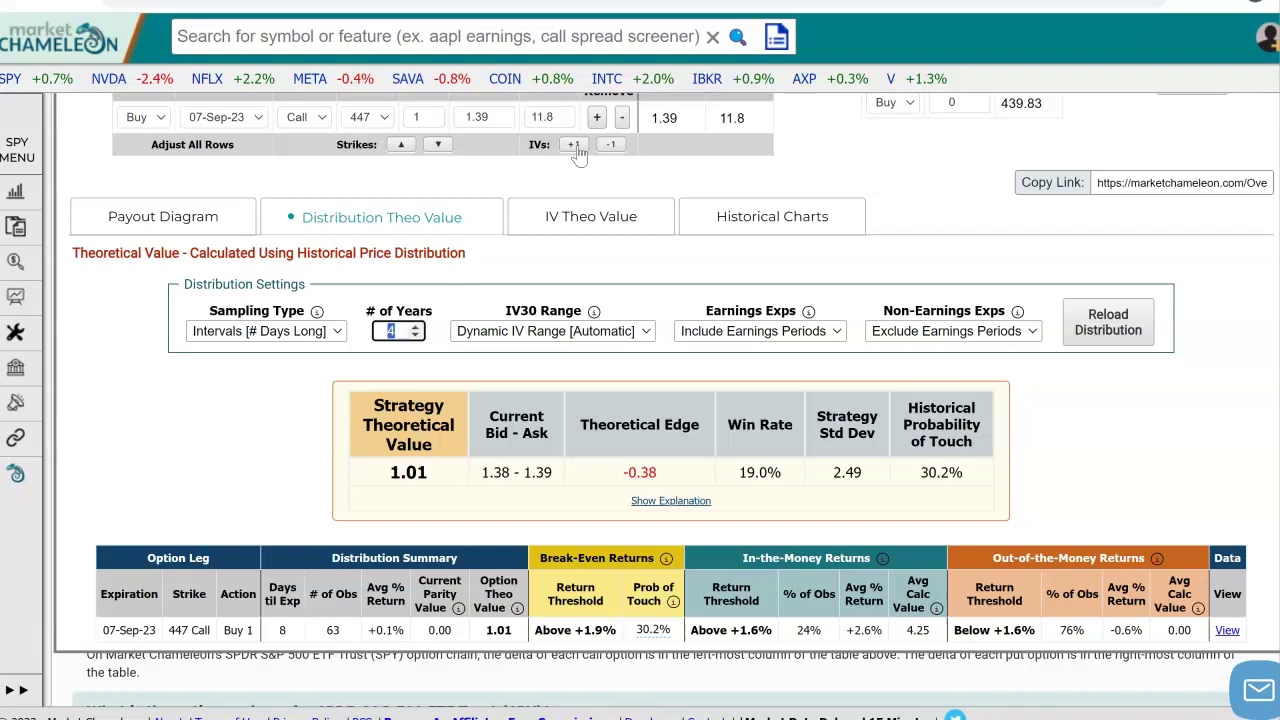
{"action": "scroll", "coordinate": [660, 378], "scroll_direction": "down", "scroll_amount": 1}
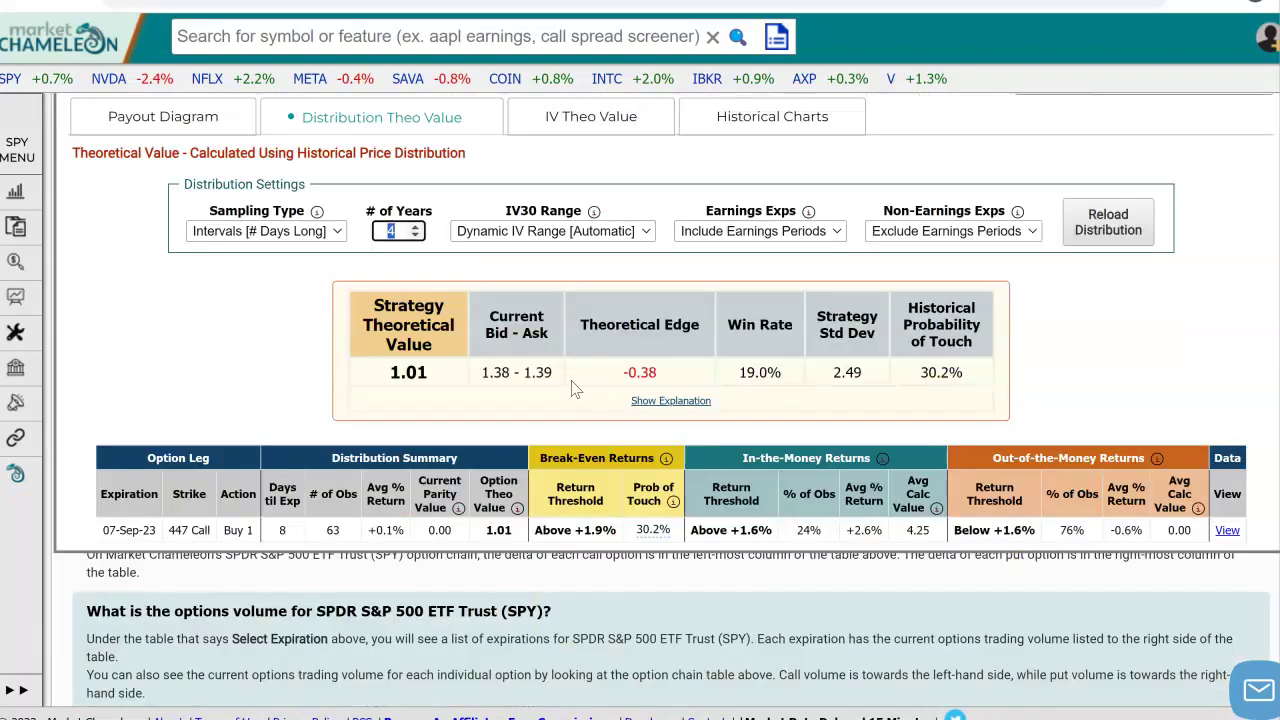
{"action": "left_click_drag", "start_coordinate": [521, 372], "coordinate": [558, 380]}
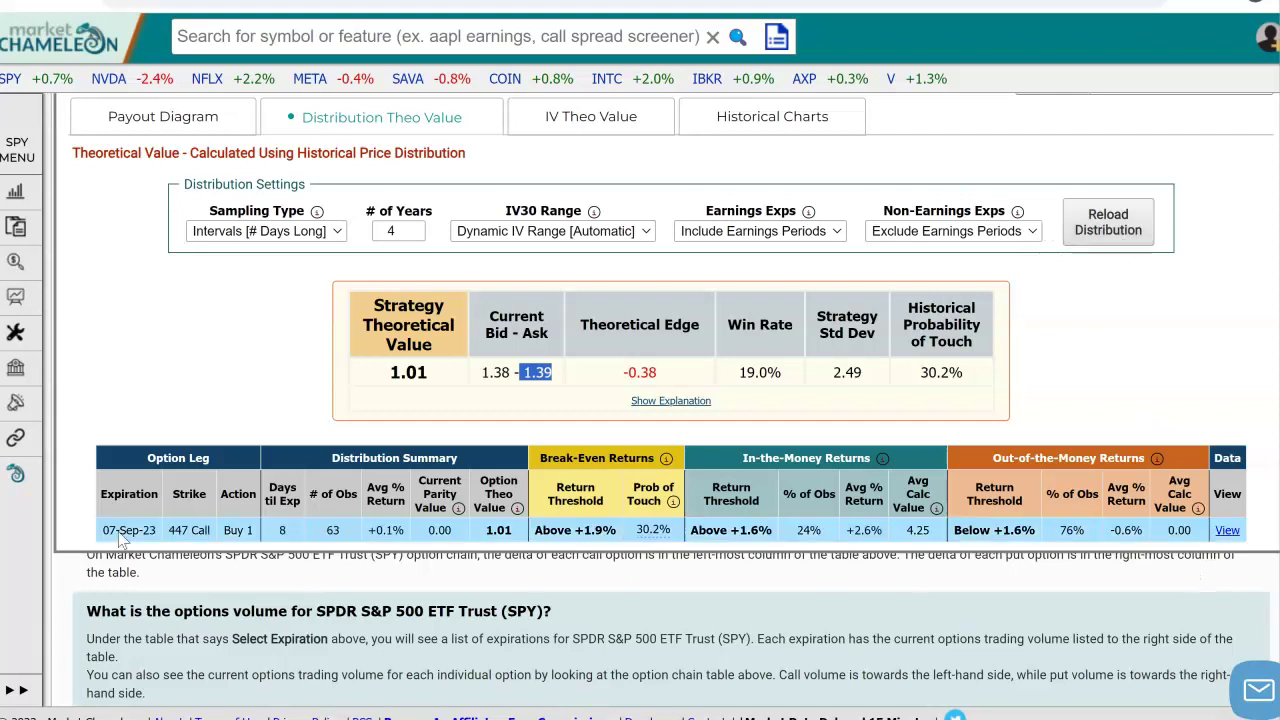
Open the call's Distribution Data table and review the first 8-day intervals, ending 14-Aug-2023
{"action": "left_click", "coordinate": [1228, 531]}
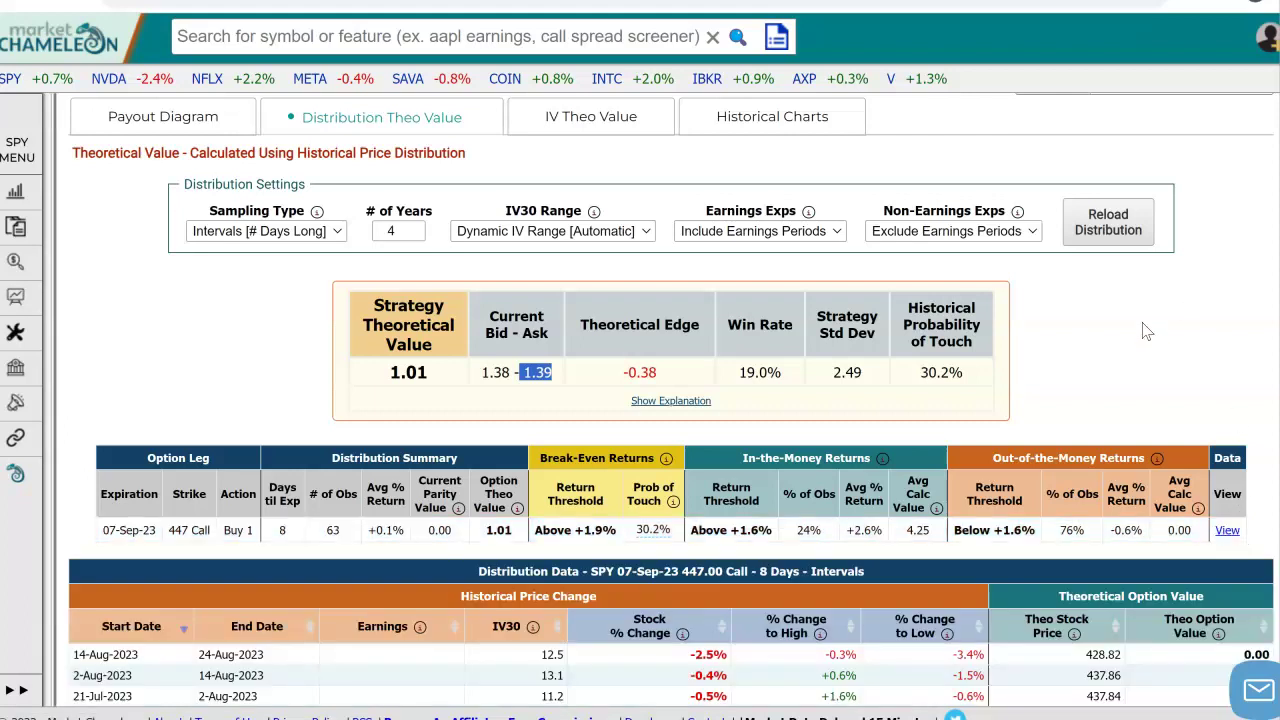
{"action": "scroll", "coordinate": [1140, 328], "scroll_direction": "down", "scroll_amount": 1}
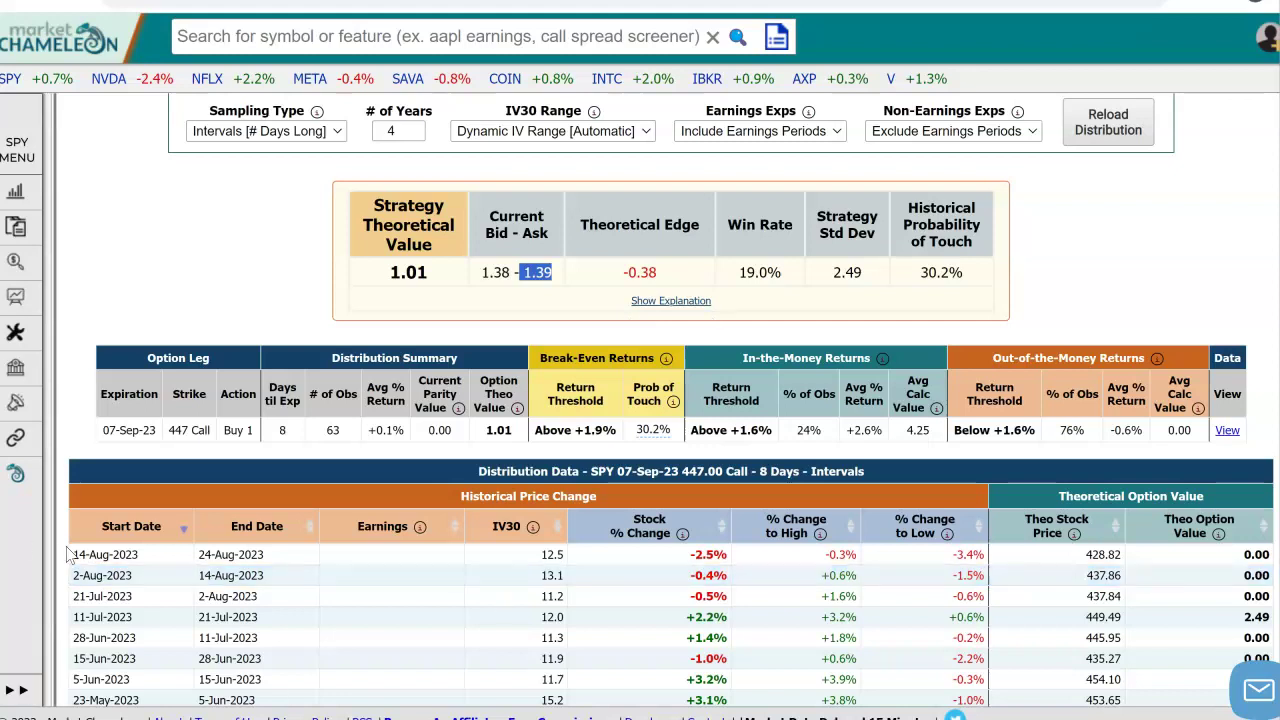
{"action": "left_click_drag", "start_coordinate": [142, 550], "coordinate": [76, 554]}
{"action": "left_click_drag", "start_coordinate": [265, 557], "coordinate": [237, 555]}
{"action": "left_click_drag", "start_coordinate": [150, 576], "coordinate": [72, 554]}
{"action": "left_click_drag", "start_coordinate": [265, 577], "coordinate": [192, 588]}
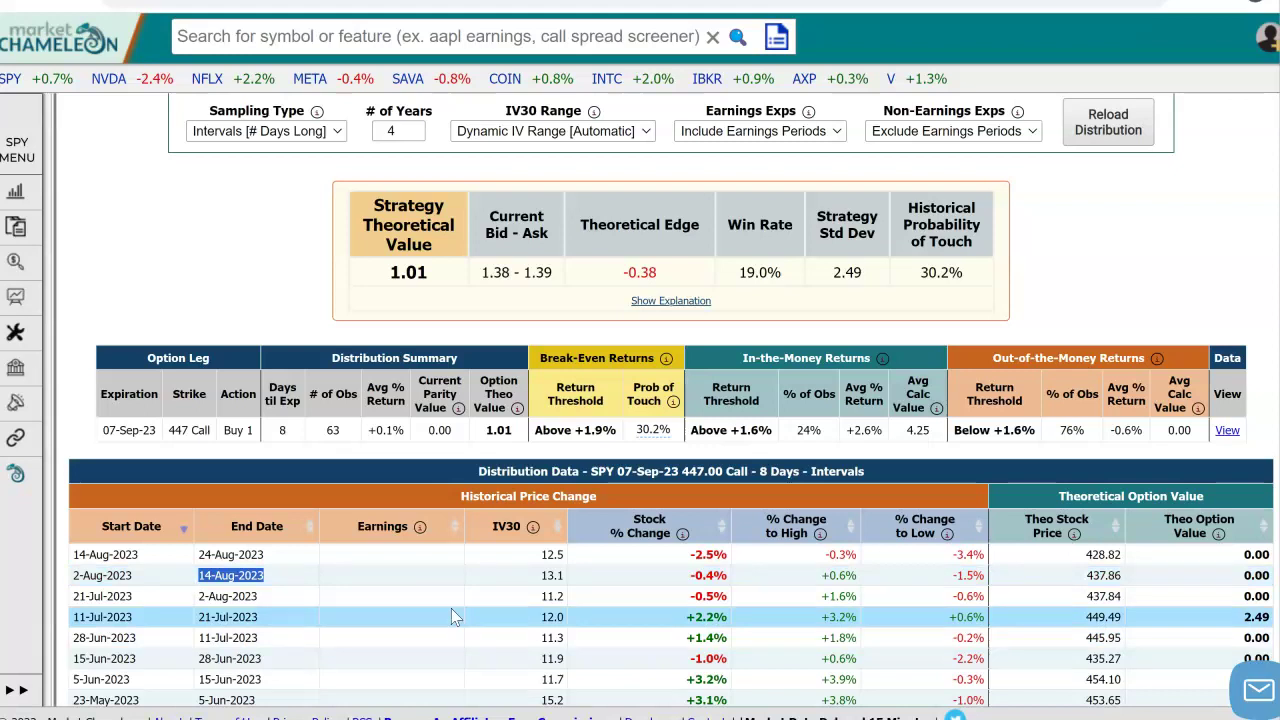
Review the 19.0% win rate and the +1.9% move needed to break even
{"action": "left_click_drag", "start_coordinate": [784, 272], "coordinate": [733, 278]}
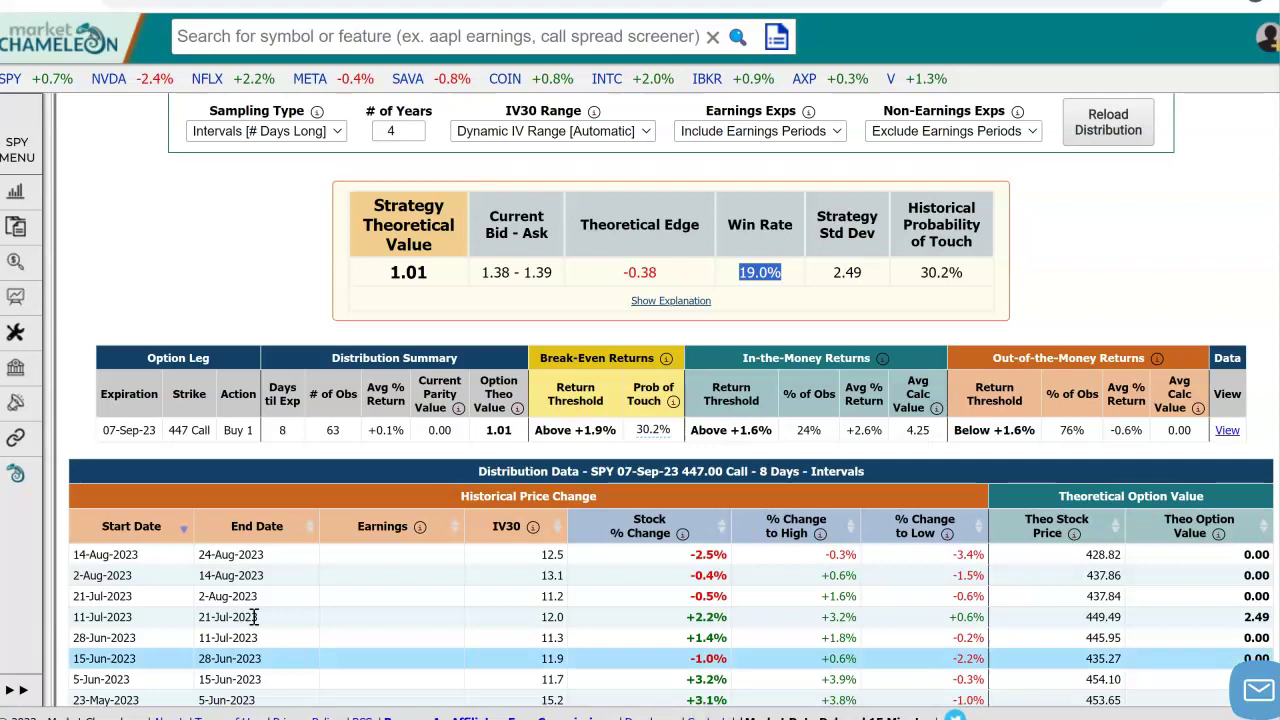
{"action": "left_click", "coordinate": [613, 430]}
{"action": "left_click_drag", "start_coordinate": [613, 430], "coordinate": [575, 430]}
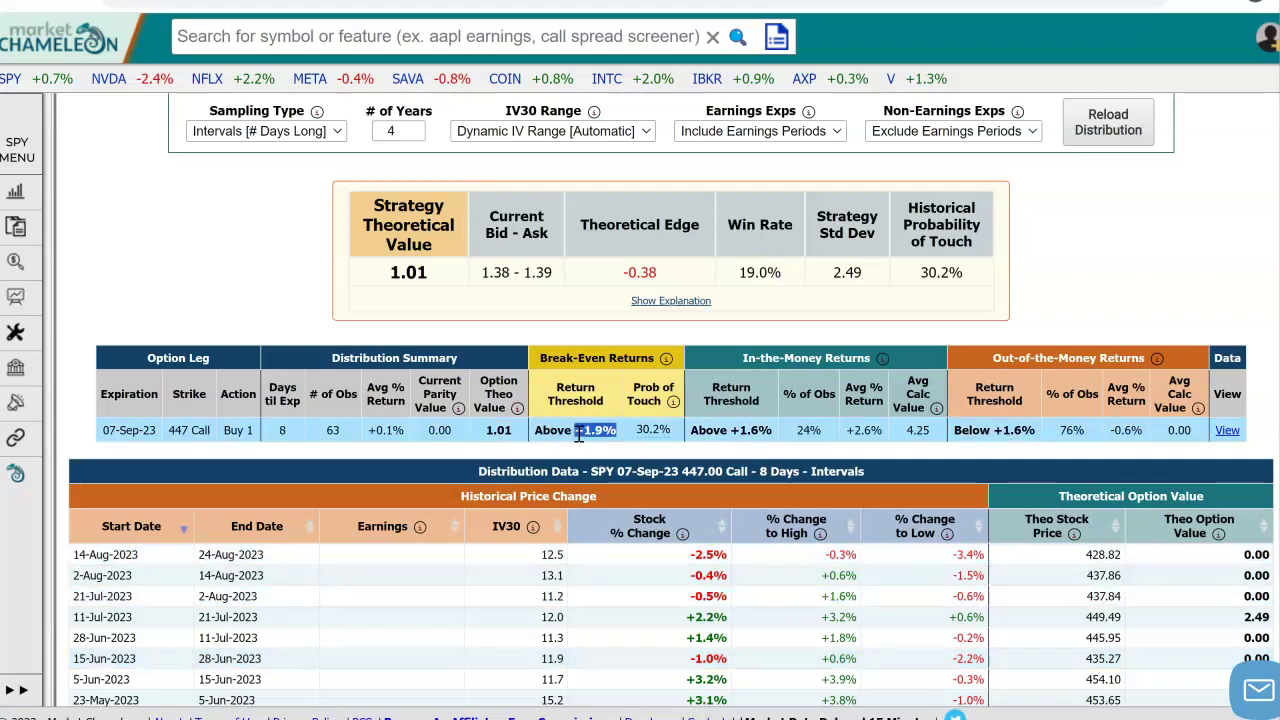
{"action": "scroll", "coordinate": [1145, 242], "scroll_direction": "up", "scroll_amount": 1}
{"action": "scroll", "coordinate": [1145, 242], "scroll_direction": "up", "scroll_amount": 5}
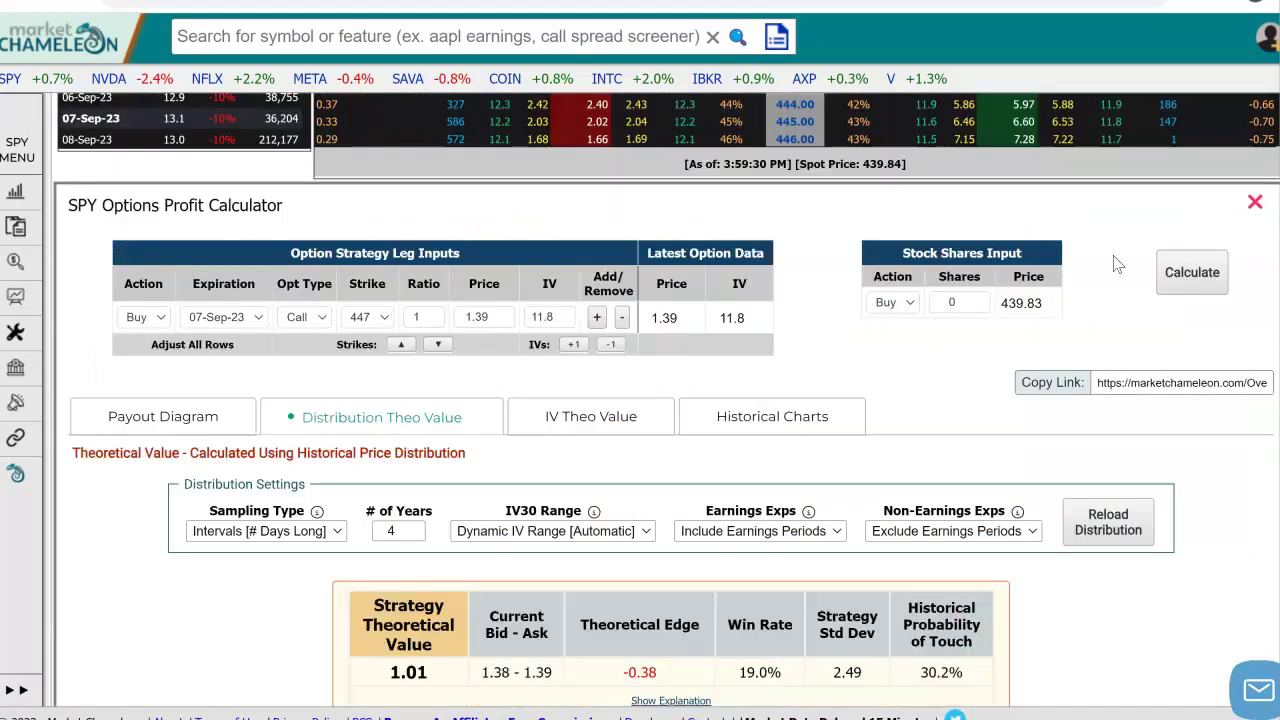
{"action": "scroll", "coordinate": [812, 295], "scroll_direction": "down", "scroll_amount": 1}
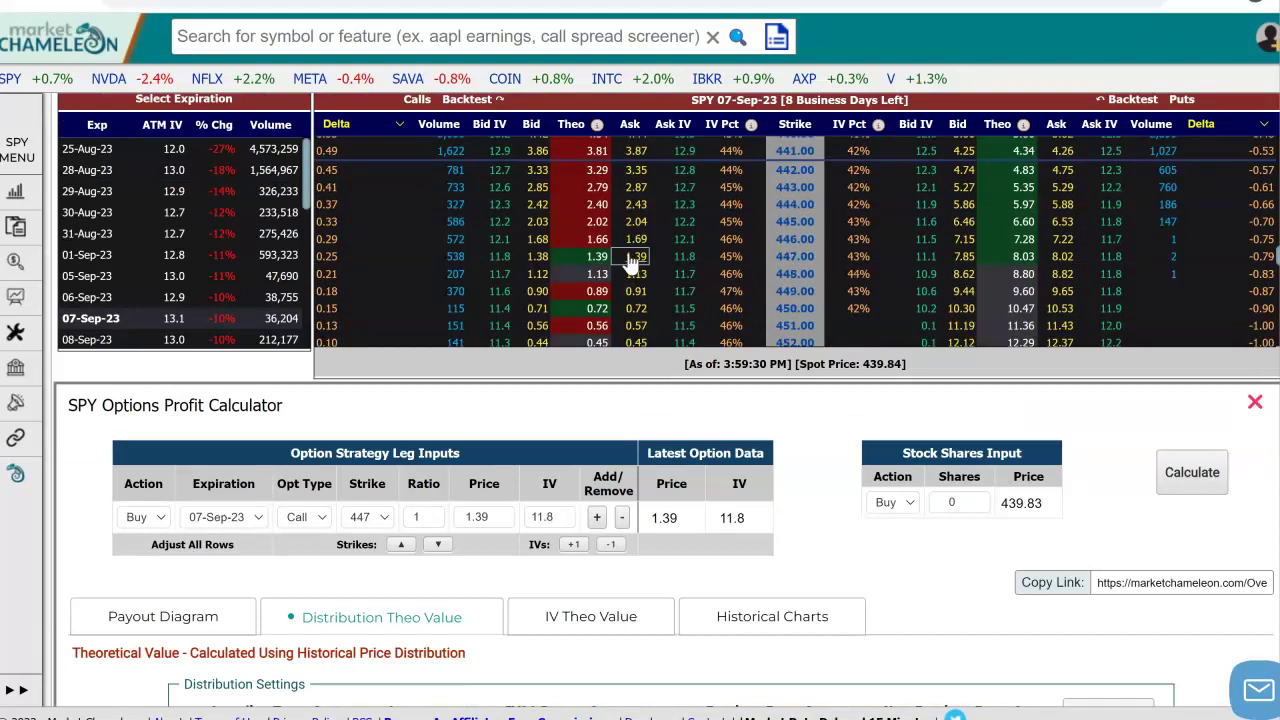
{"action": "scroll", "coordinate": [845, 490], "scroll_direction": "down", "scroll_amount": 5}
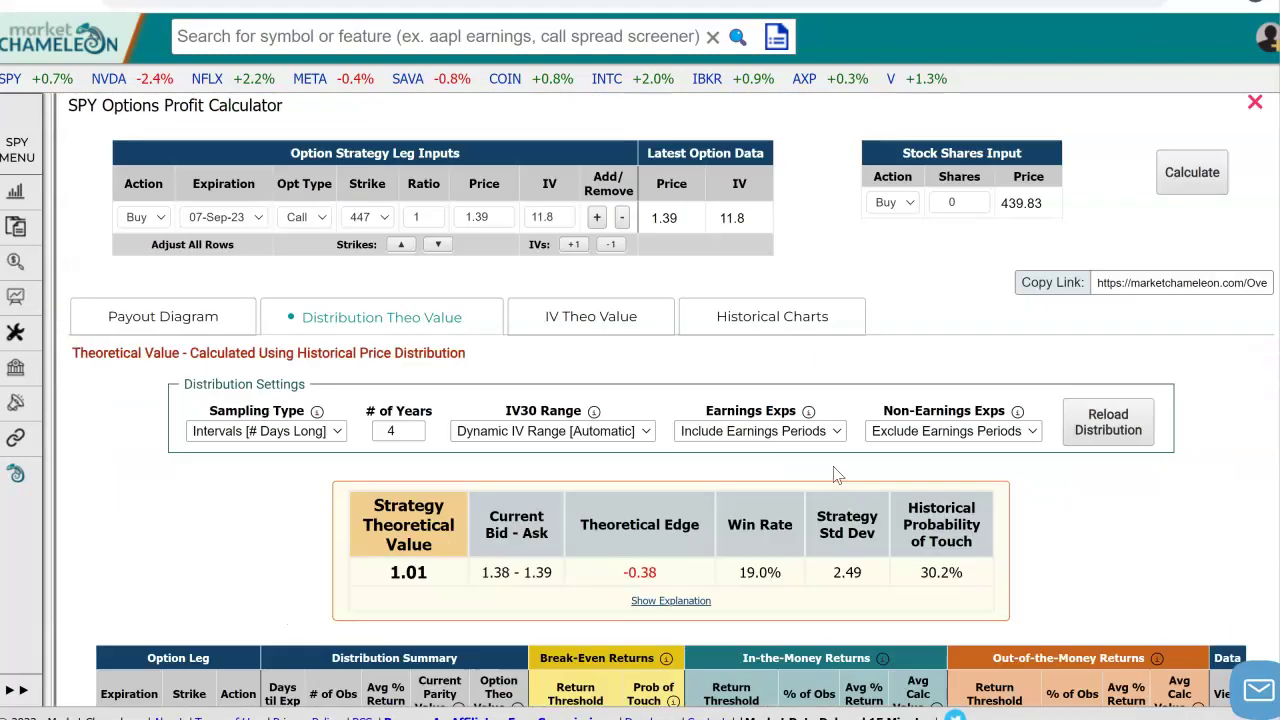
{"action": "scroll", "coordinate": [799, 466], "scroll_direction": "down", "scroll_amount": 1}
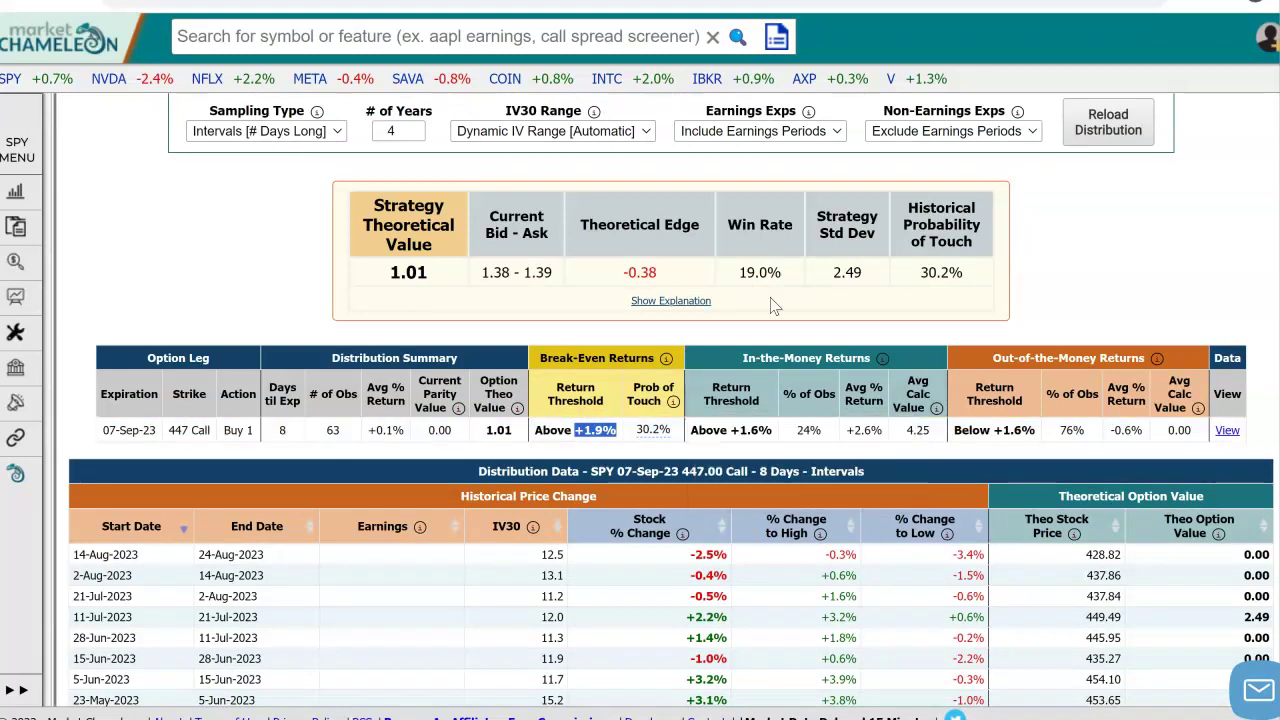
{"action": "left_click_drag", "start_coordinate": [768, 270], "coordinate": [748, 268]}
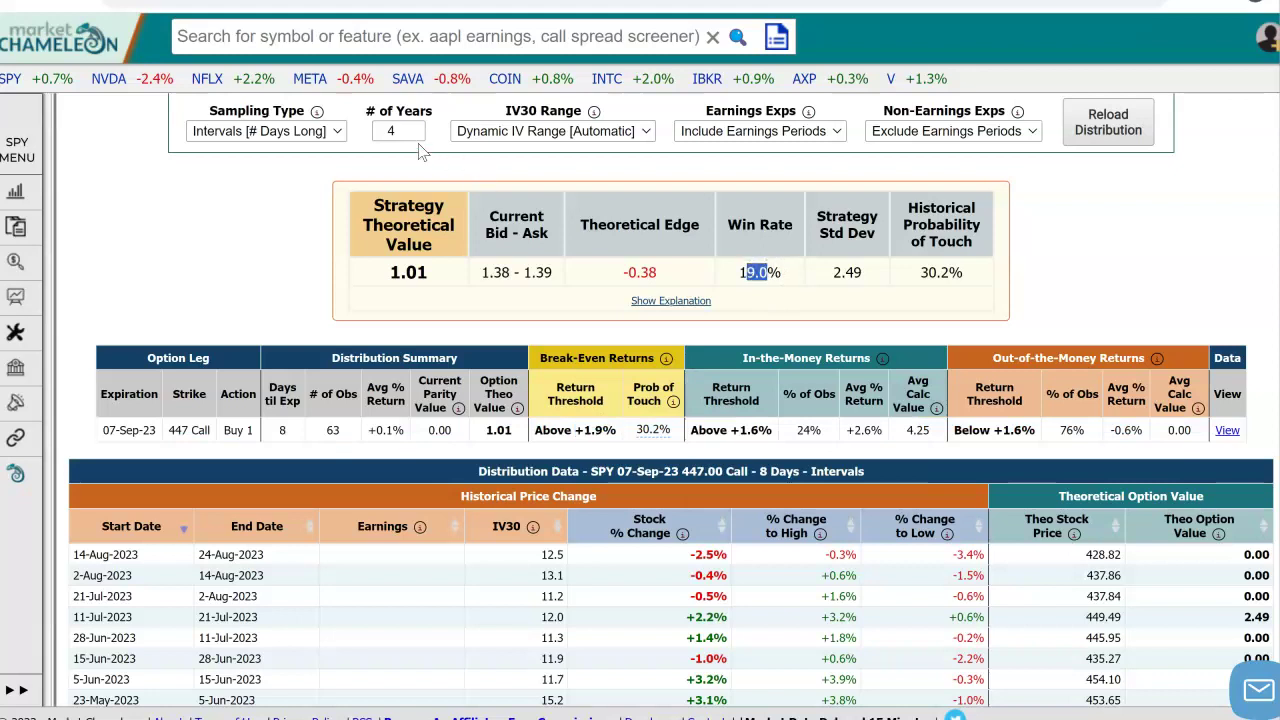